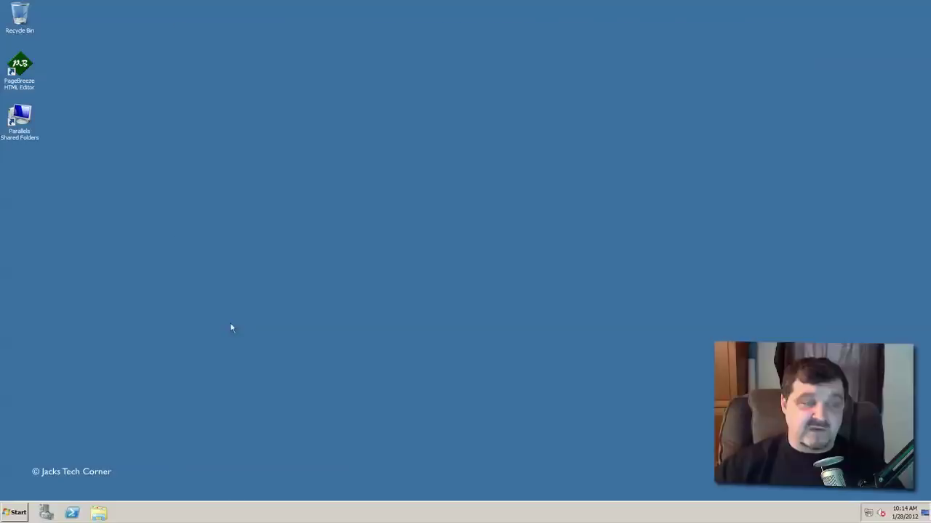
- Open the DHCP administrative console, enlarge and reposition its window, and widen the console tree pane
left_click(20, 515)
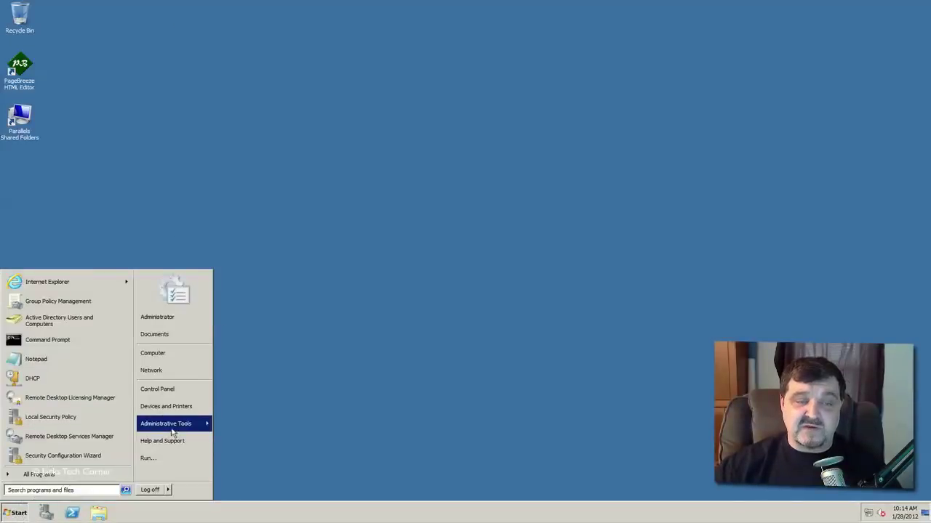
mouse_move(178, 429)
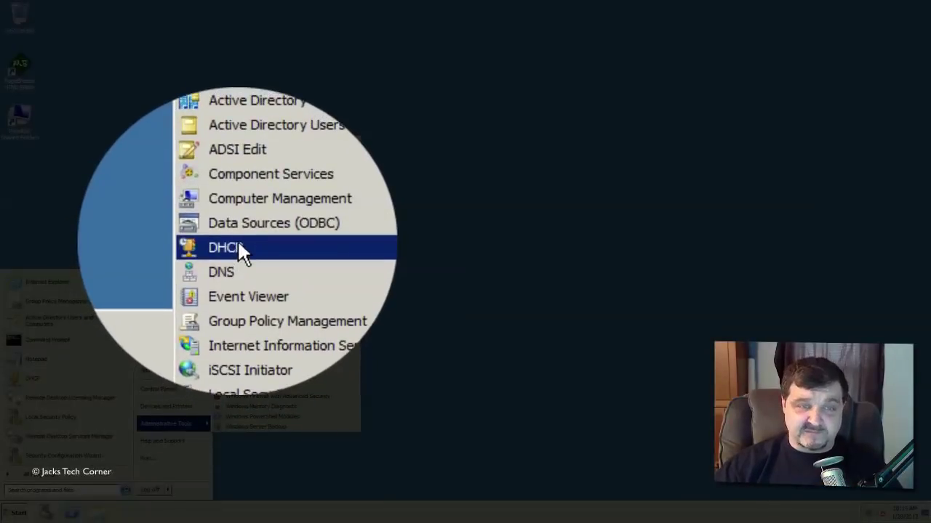
left_click(238, 242)
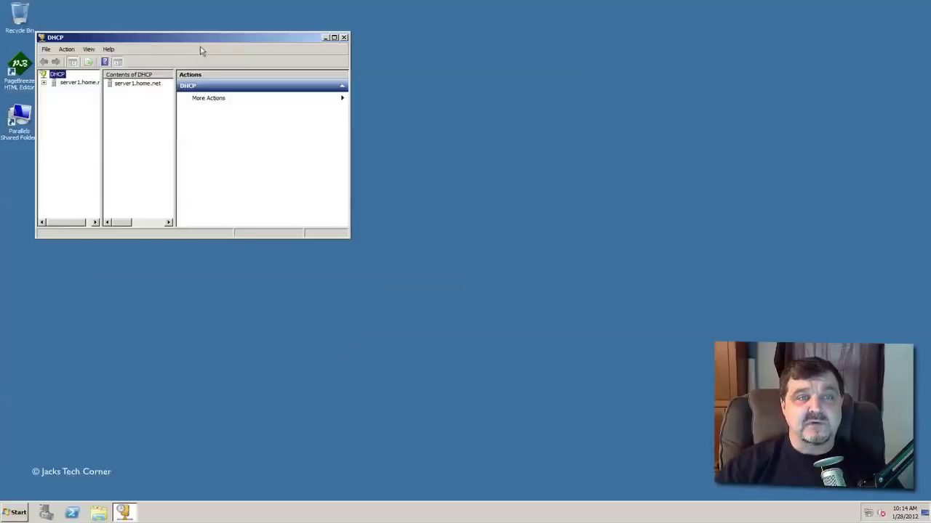
left_click_drag(198, 37, 434, 89)
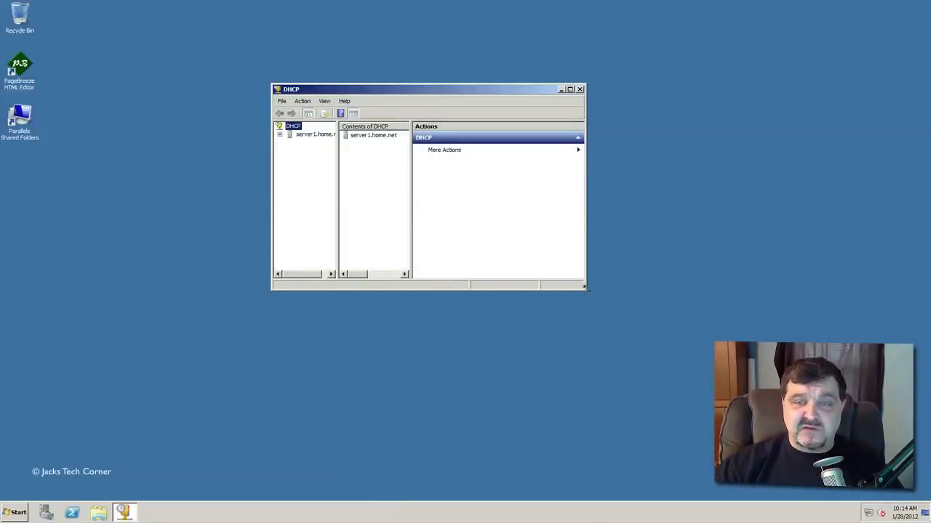
left_click_drag(586, 289, 820, 450)
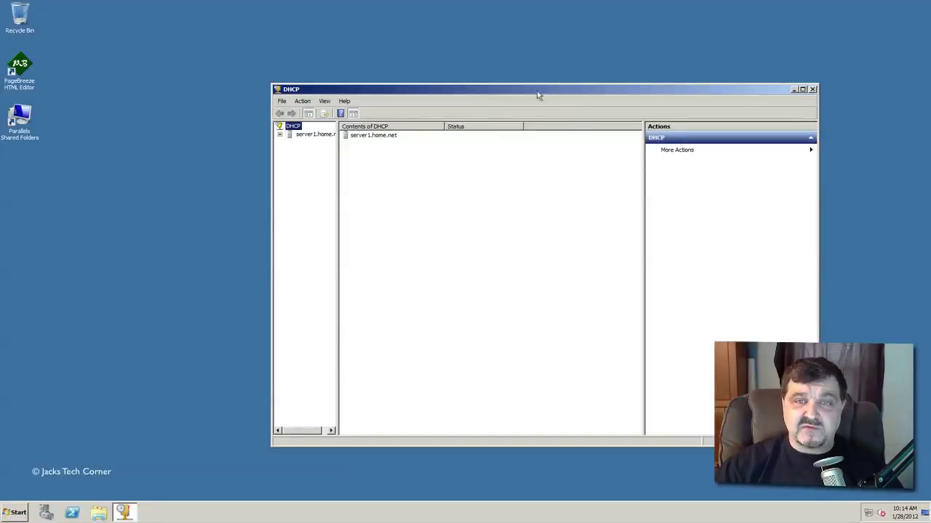
left_click_drag(538, 93, 488, 69)
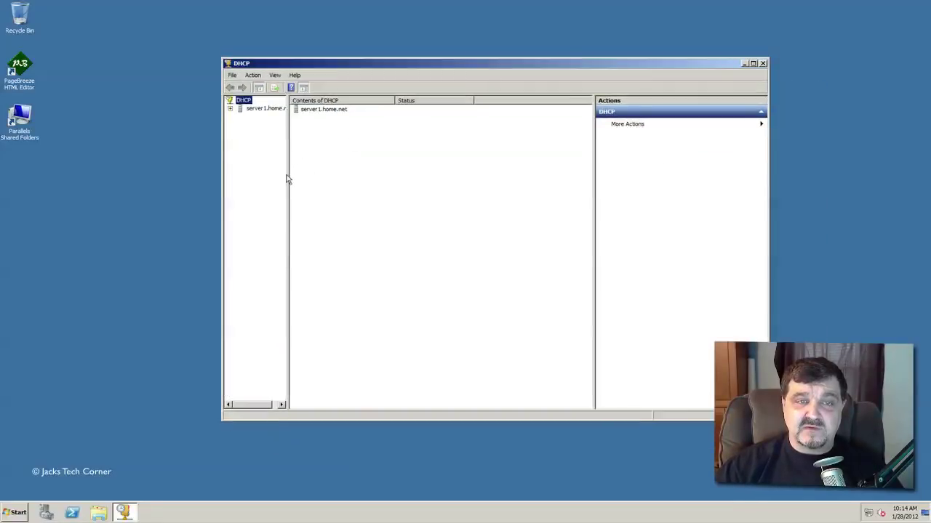
left_click_drag(288, 177, 349, 176)
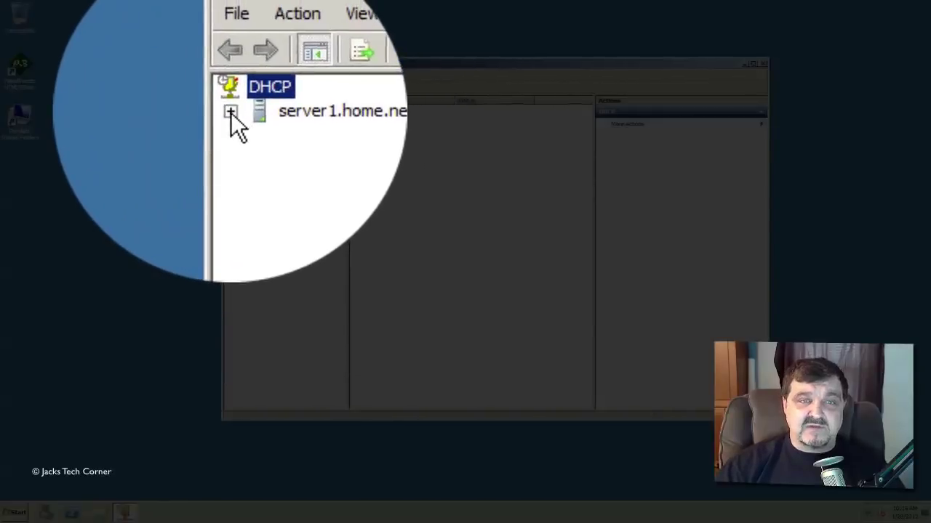
- Expand server1.home.net, IPv4 and Scope1 in the console tree and view the scope's Address Pool range
left_click(230, 114)
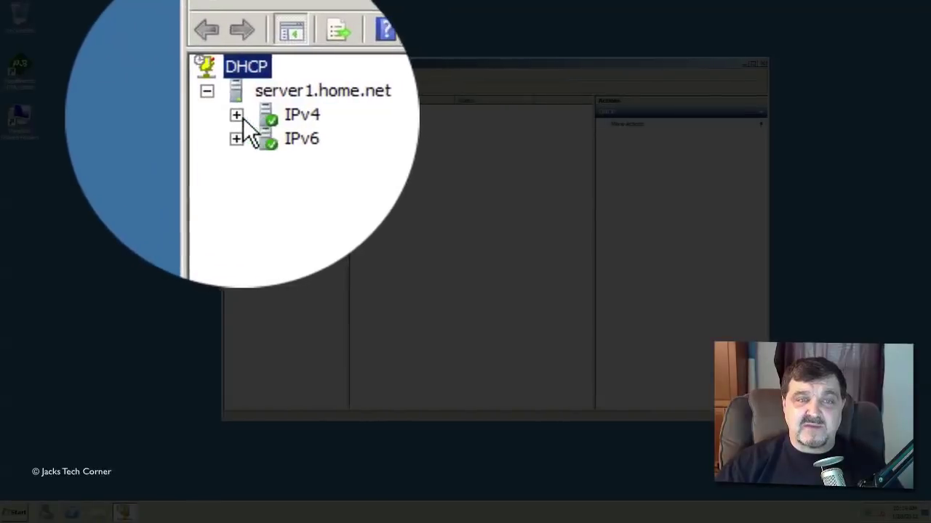
left_click(241, 117)
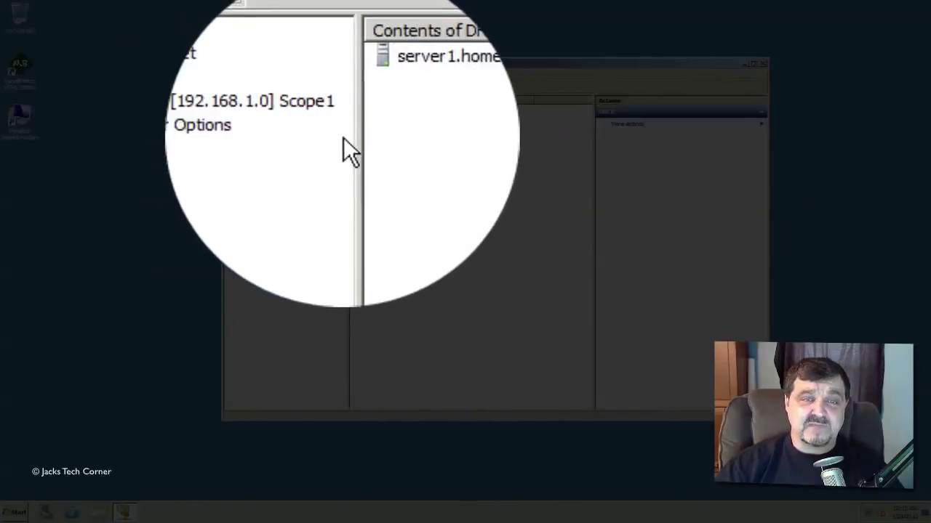
left_click(251, 125)
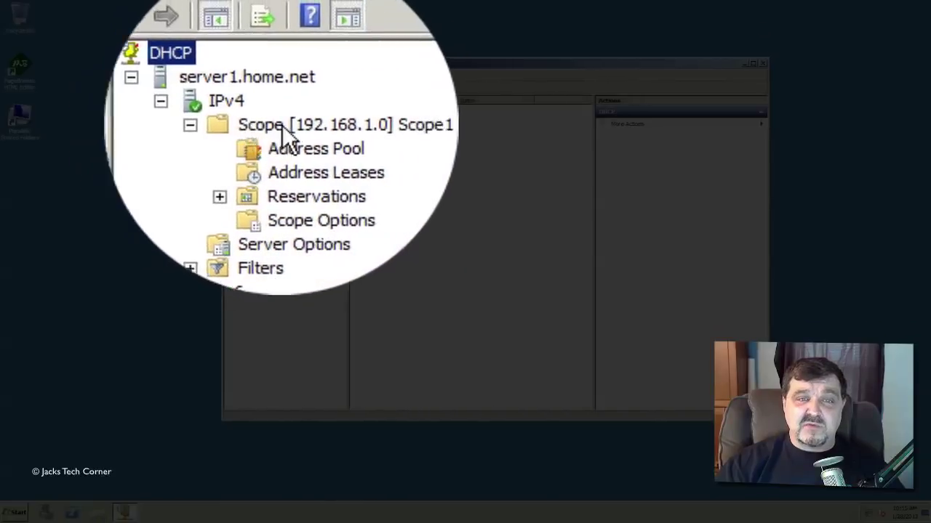
left_click(294, 145)
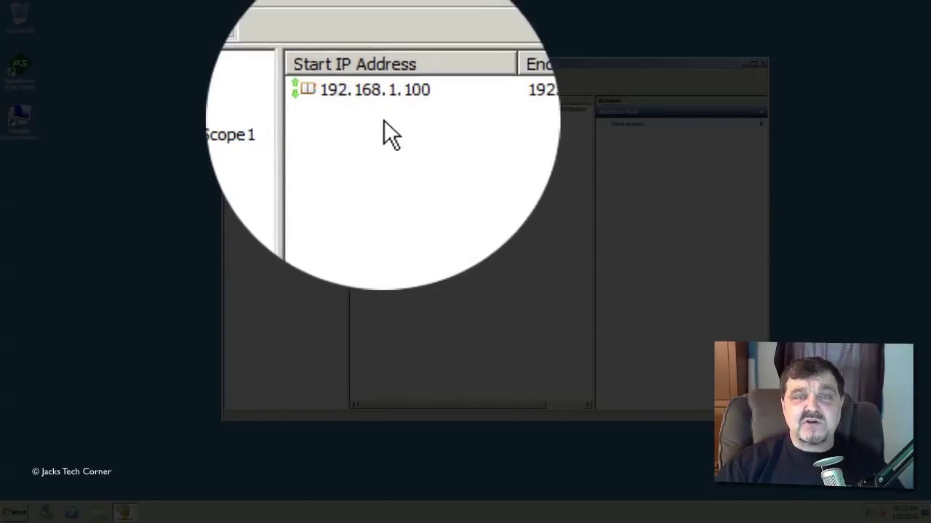
left_click(382, 93)
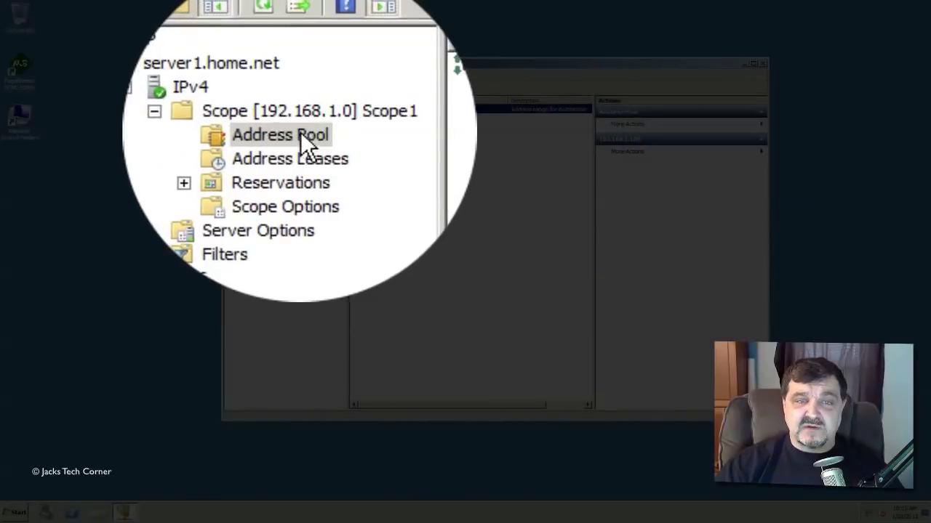
right_click(300, 132)
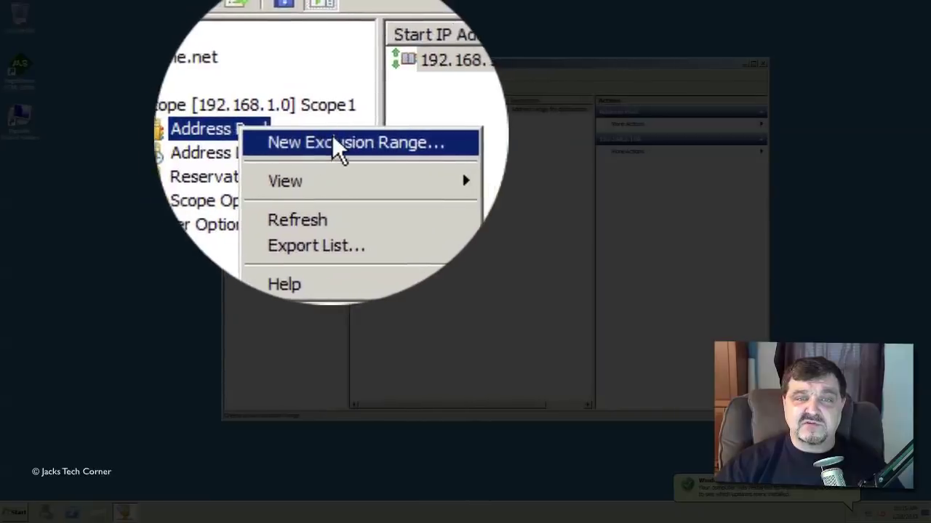
left_click(283, 203)
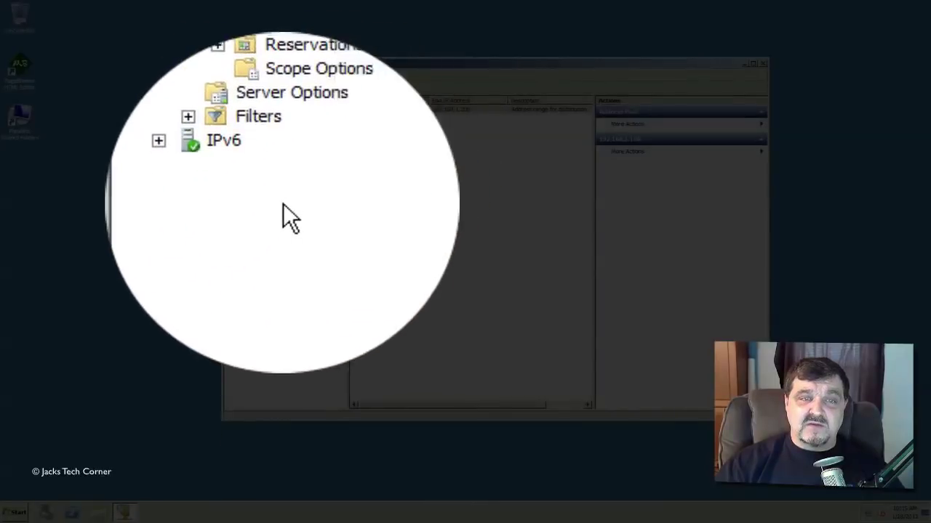
left_click(294, 128)
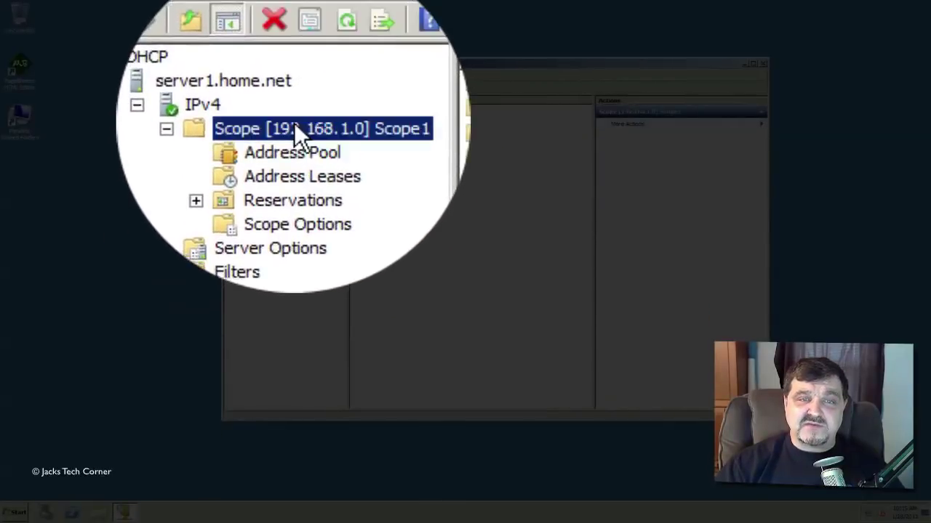
right_click(295, 126)
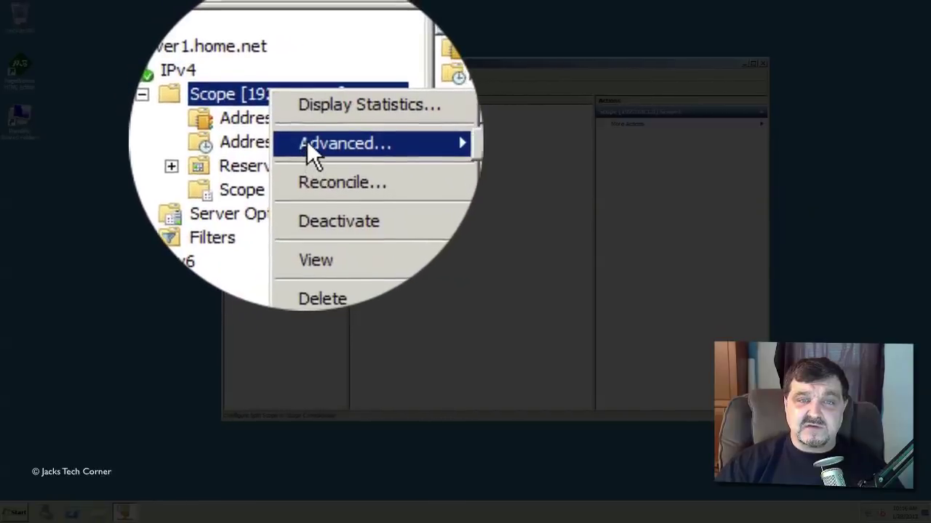
mouse_move(344, 141)
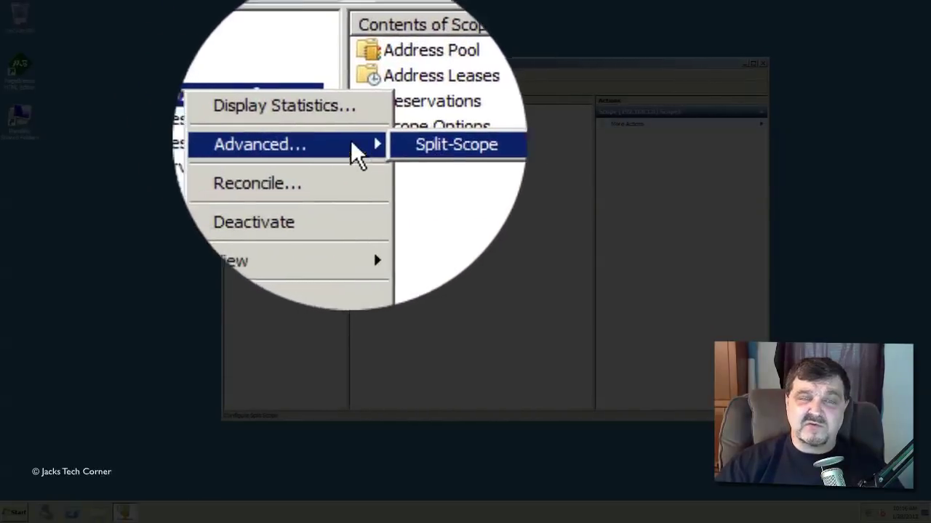
left_click(312, 115)
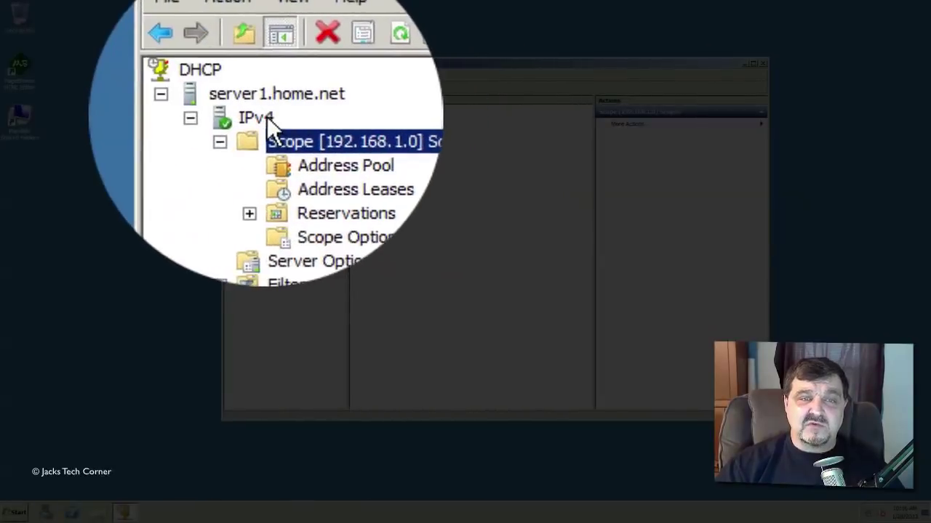
- Start a new scope under IPv4, name it Scope2 with no description, and continue to the IP address range
left_click(263, 116)
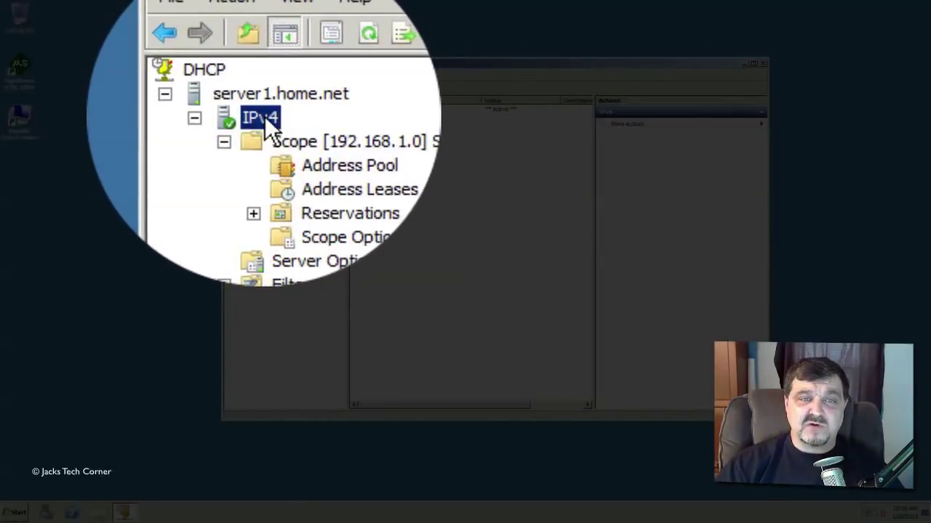
right_click(265, 117)
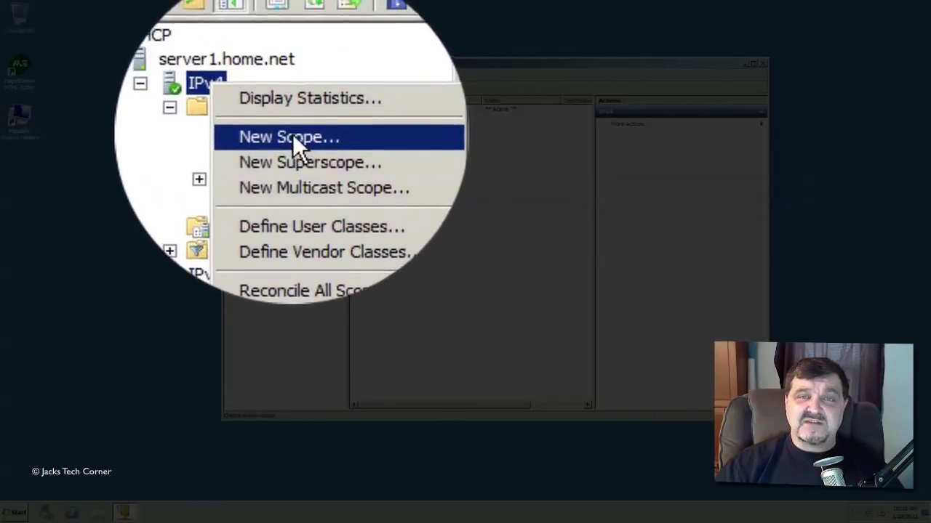
left_click(294, 139)
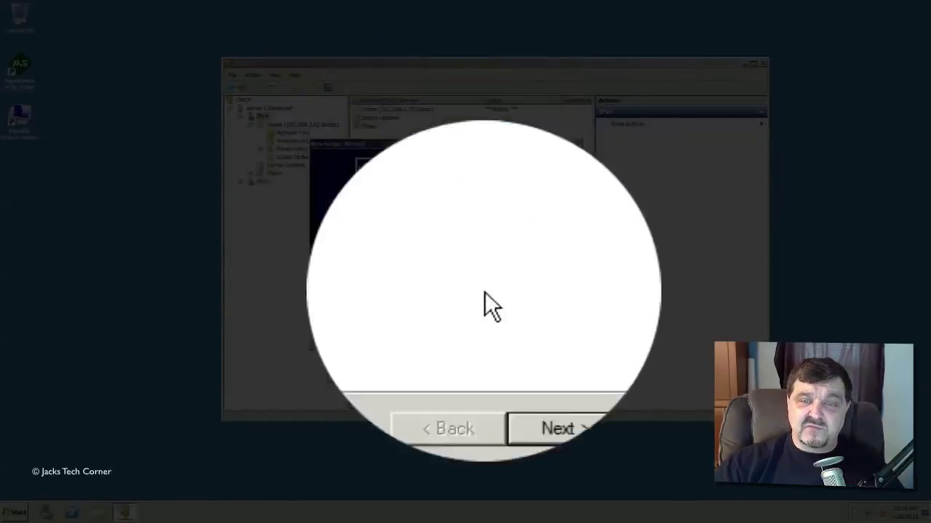
left_click(511, 339)
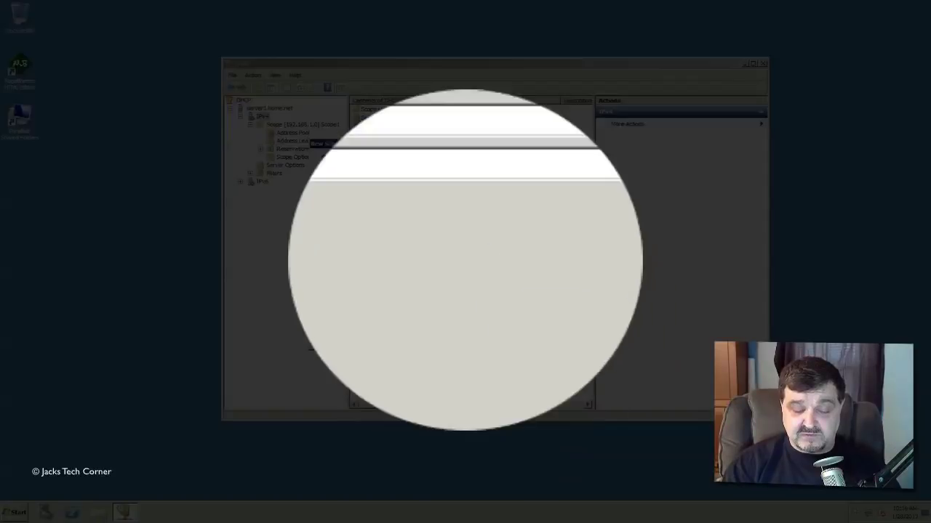
type("Scope2")
left_click(445, 227)
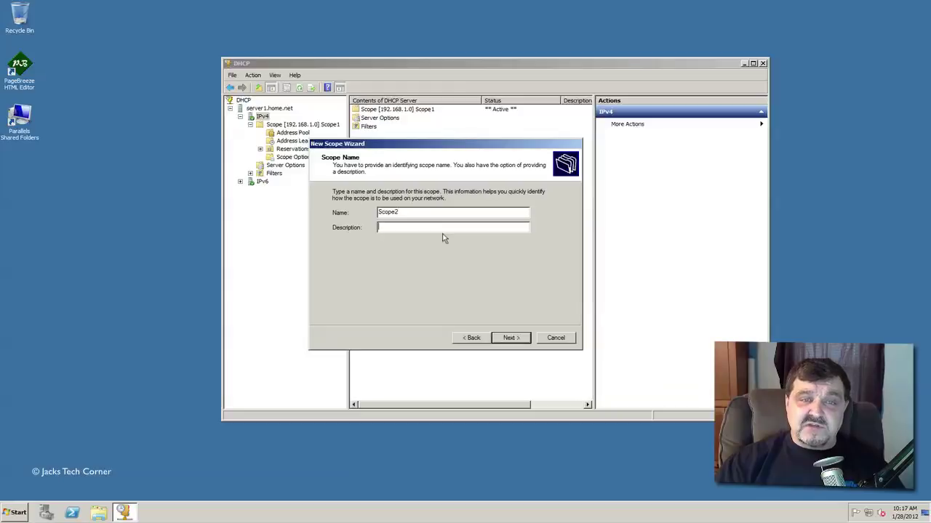
left_click(508, 339)
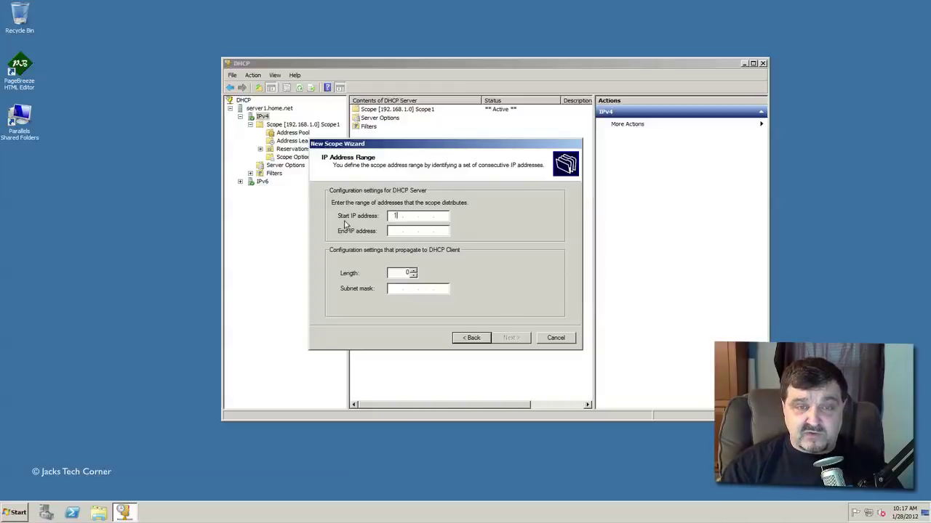
- Set the scope's address range to start at 192.168.2.100 and end at 192.168.2.253
type("92.1")
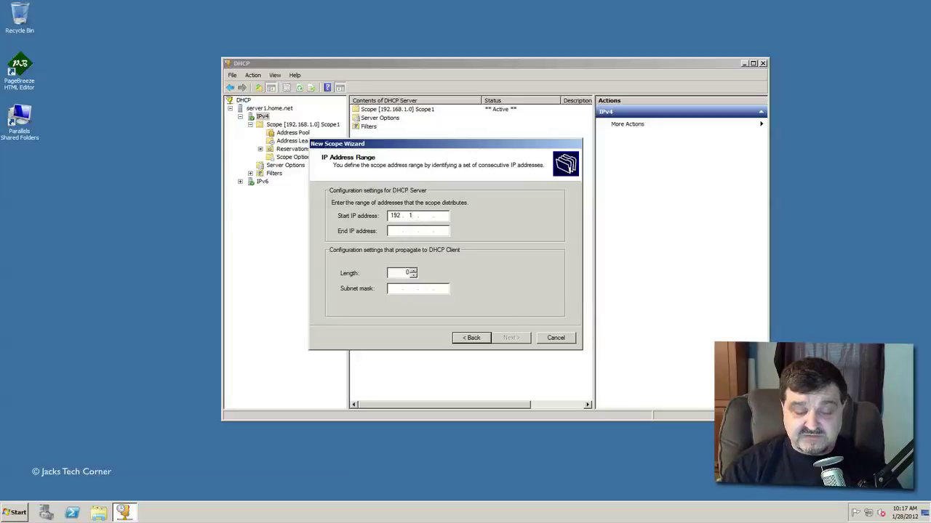
type("68.")
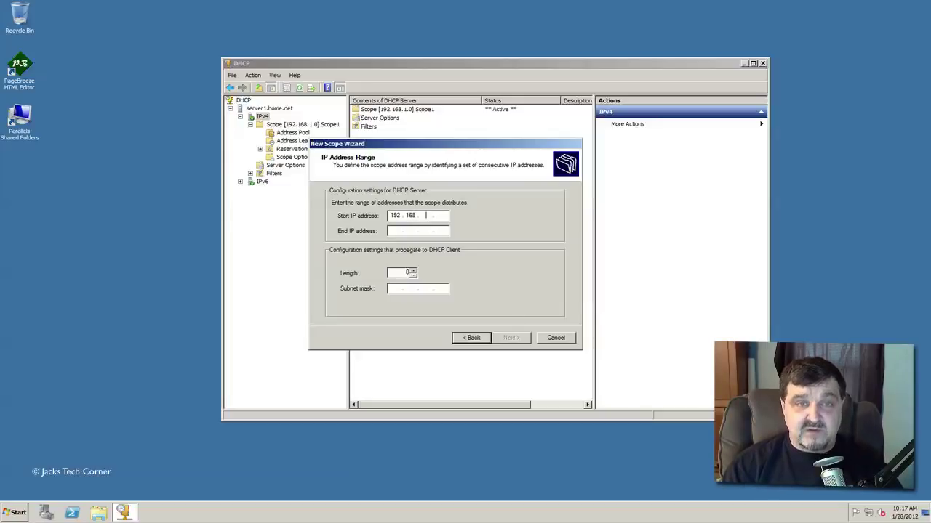
type("2.")
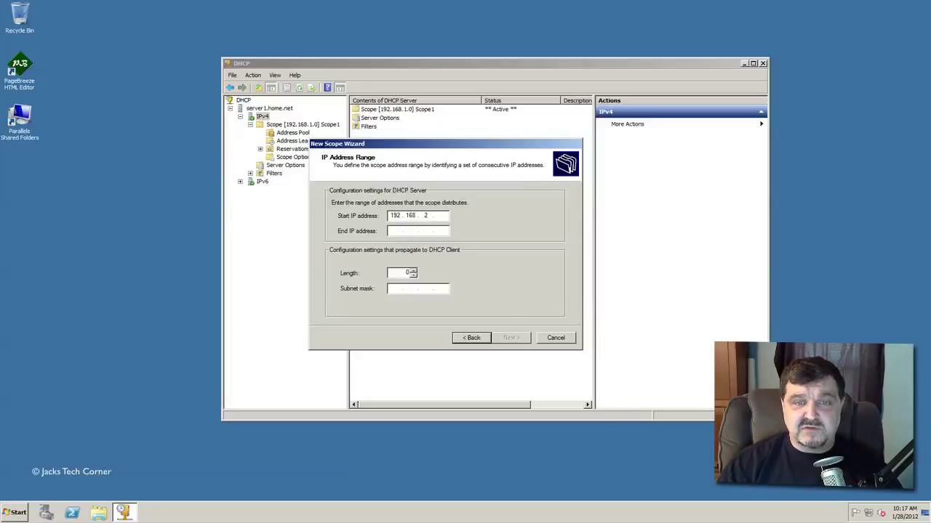
type("100")
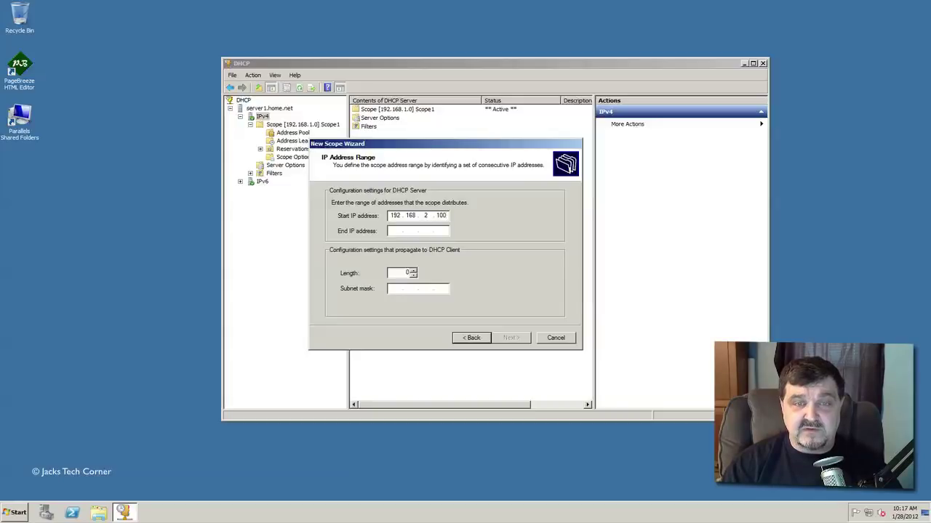
left_click(395, 231)
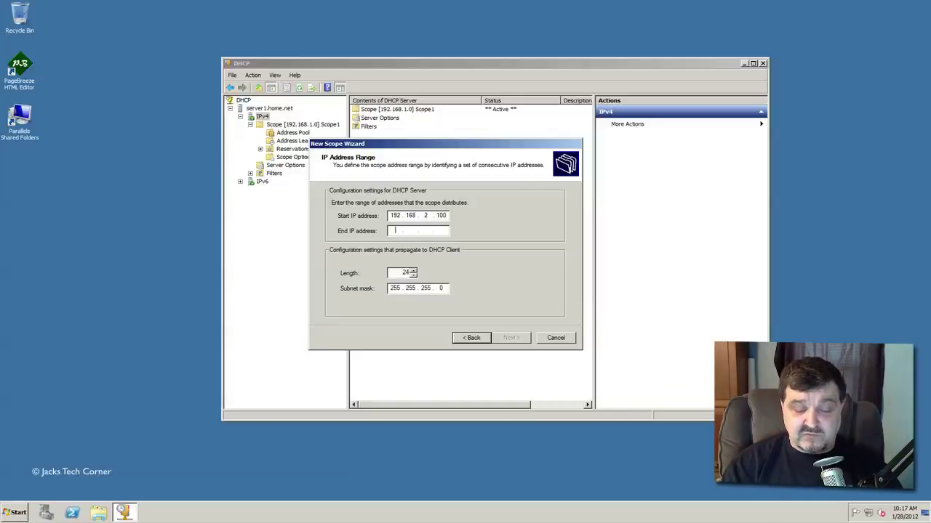
type("192 . 16")
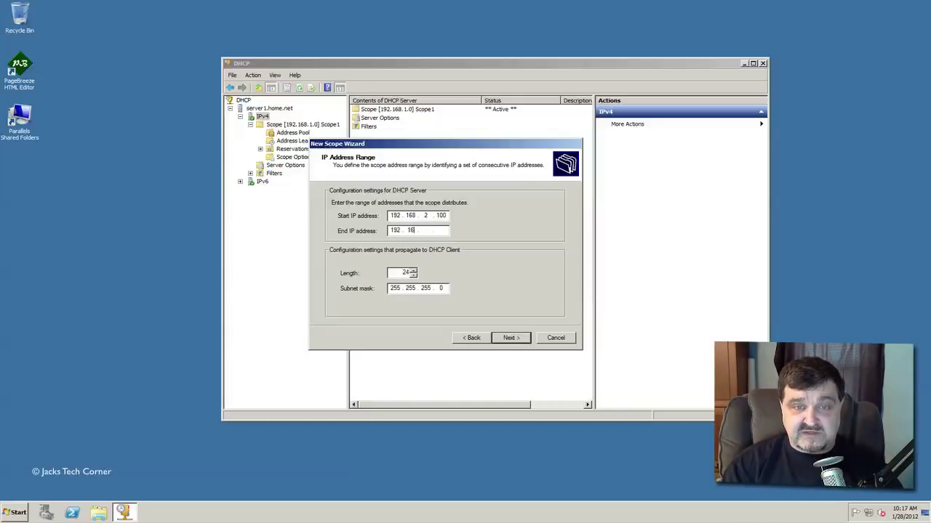
type("8 . 2 . ")
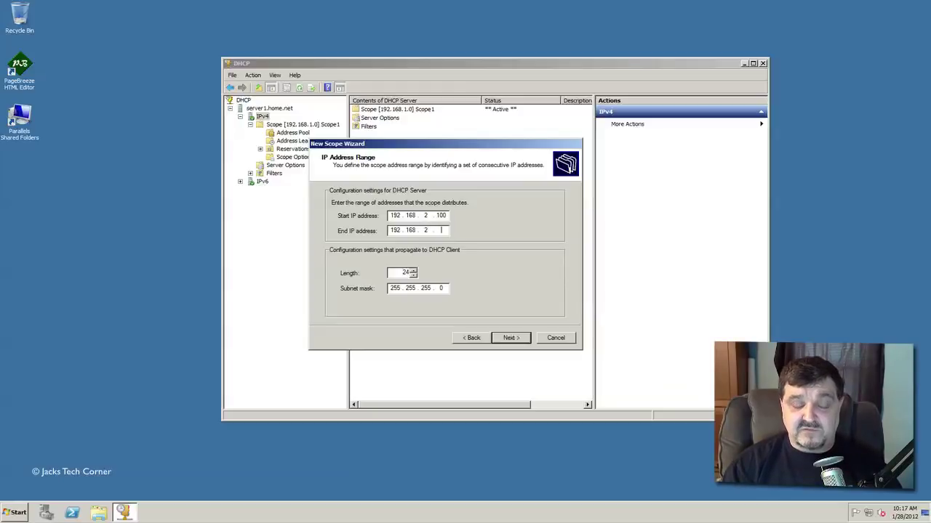
type("253")
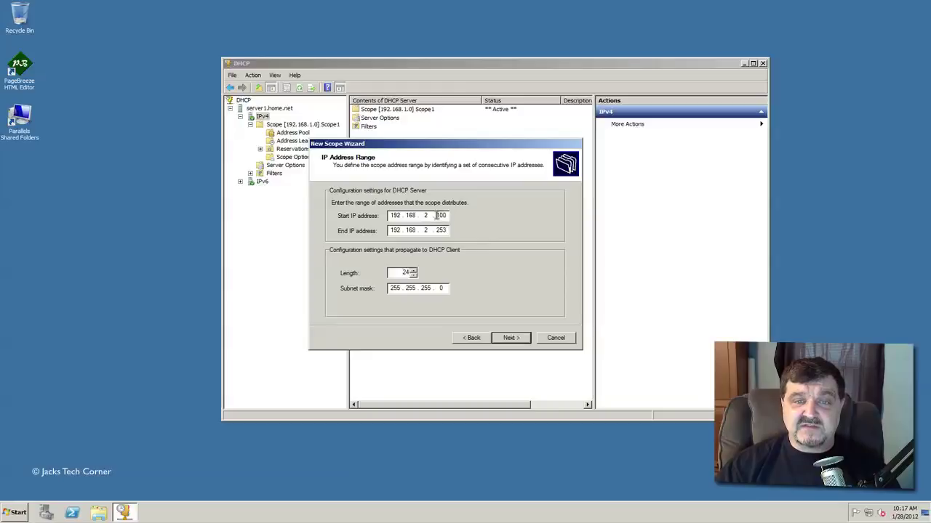
- Change the scope's start IP address to 192.168.2.2 and continue to the exclusions and delay settings
double_click(437, 215)
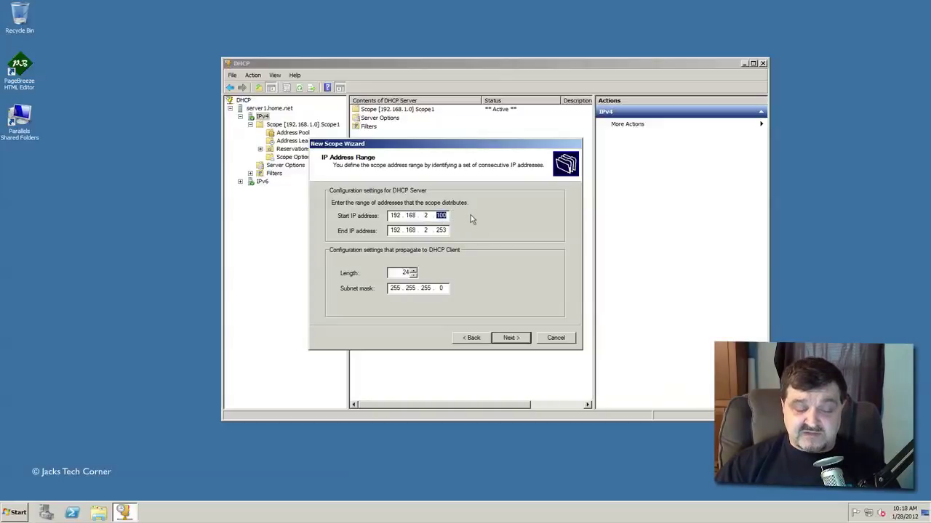
type("2")
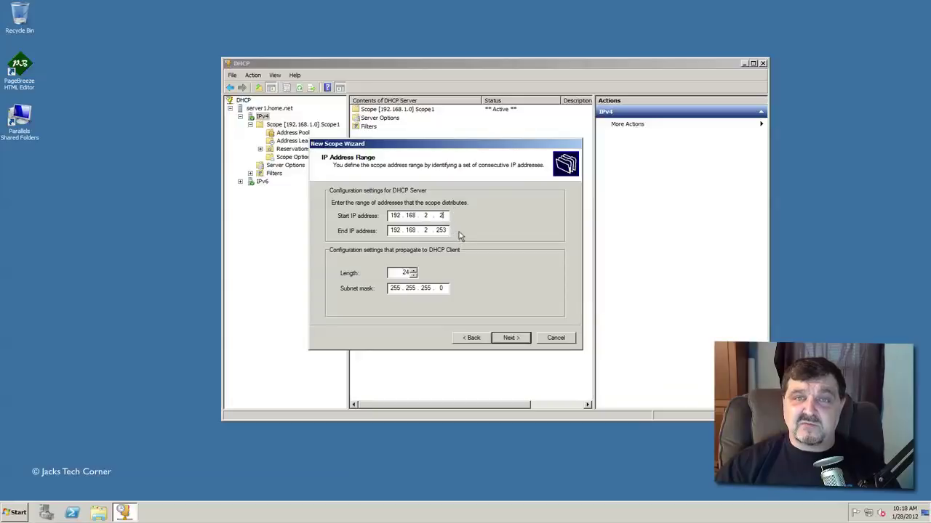
left_click(512, 339)
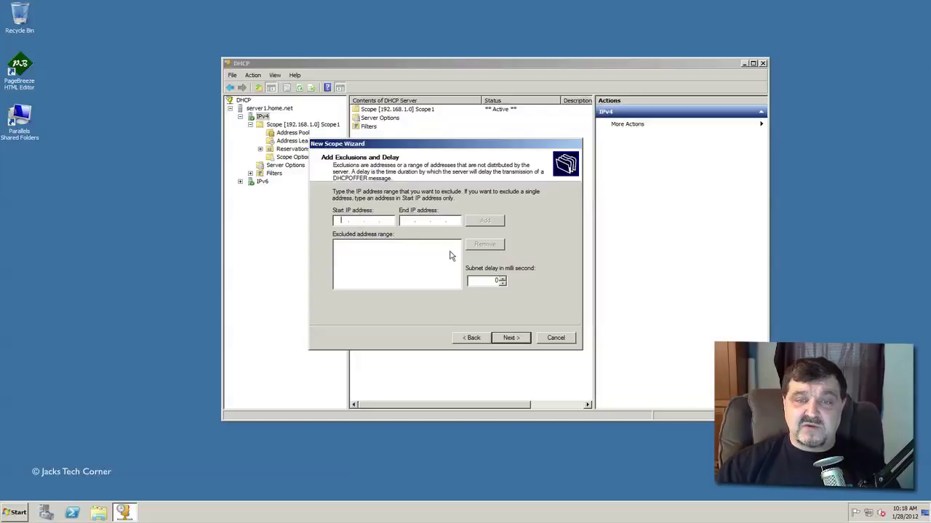
- Leave the exclusions empty, keep the 8-day lease duration, and continue to the DHCP options choice
left_click(515, 338)
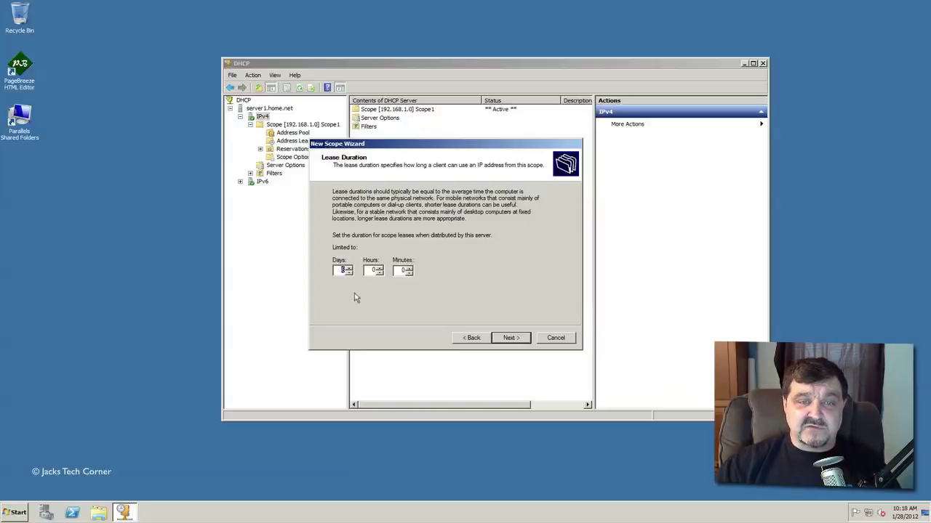
double_click(342, 270)
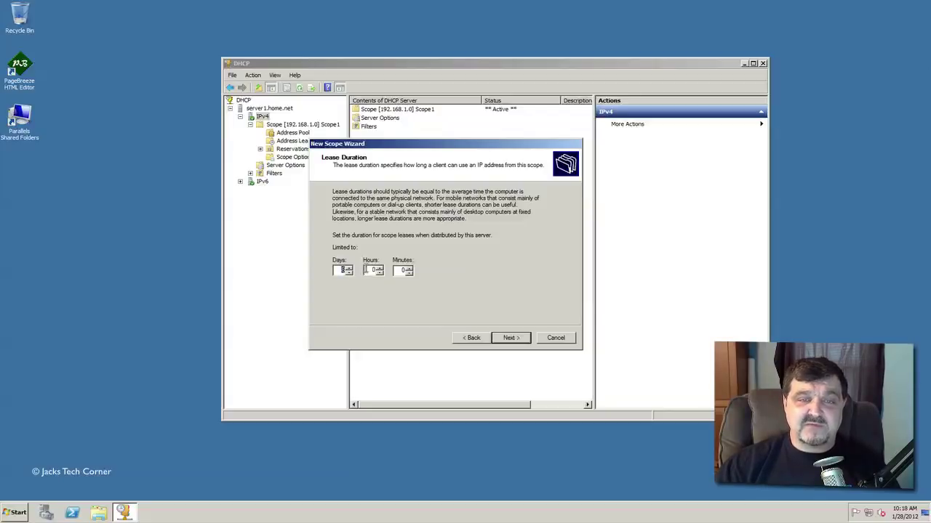
double_click(372, 270)
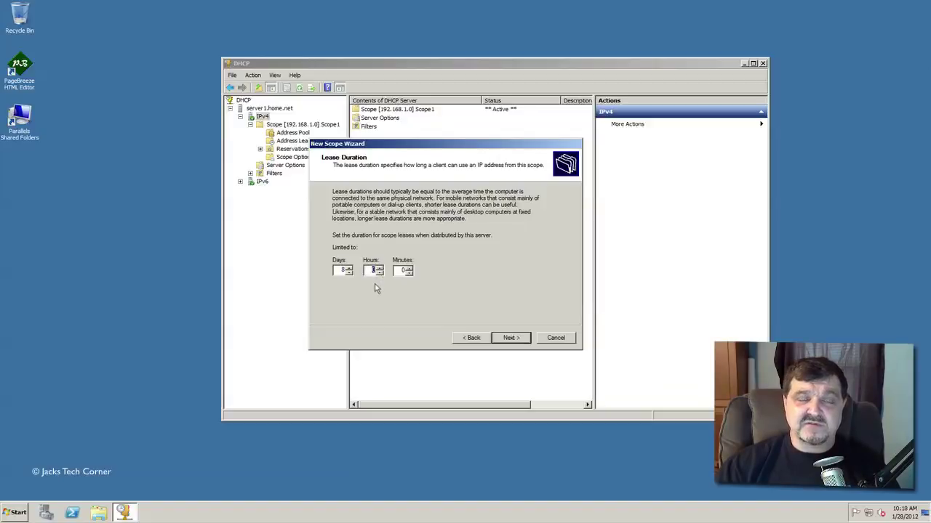
left_click(511, 338)
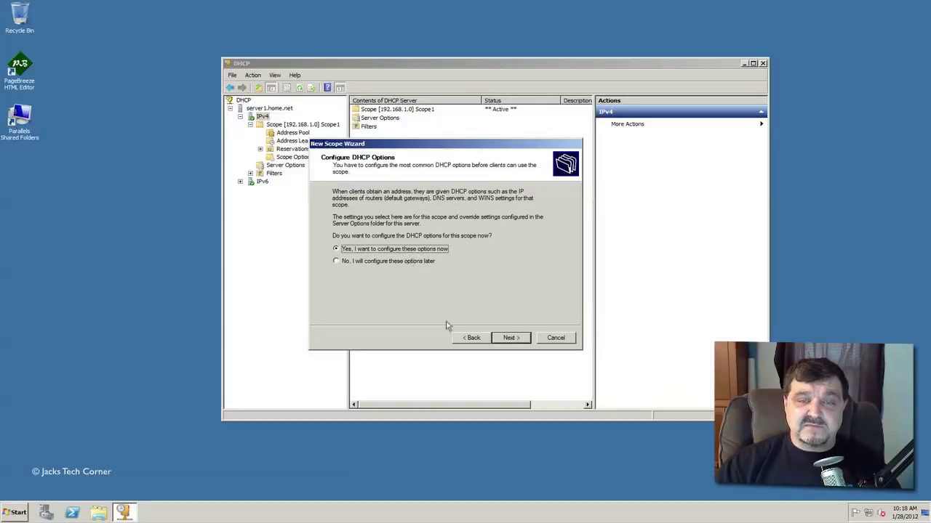
- Choose to configure the DHCP options now and add 192.168.1.1 as the scope's default gateway, continuing to the DNS settings
left_click(509, 339)
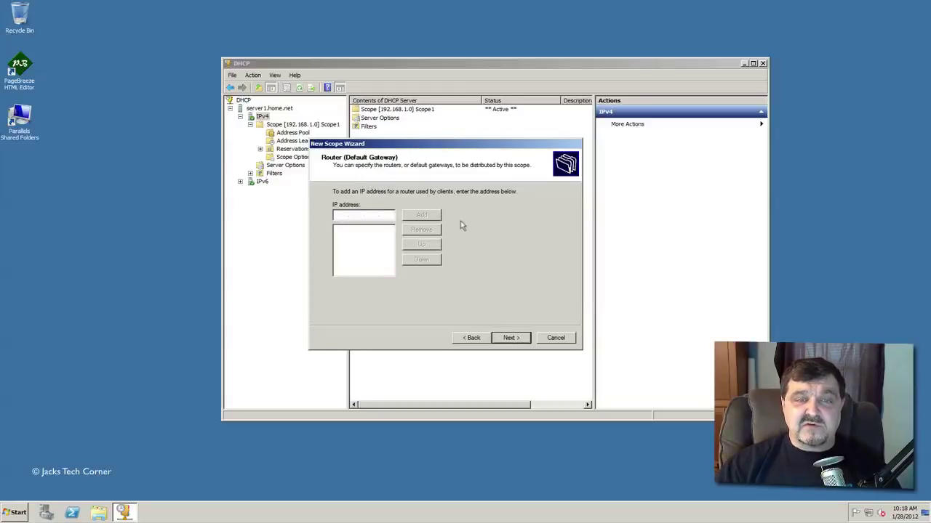
type("192.")
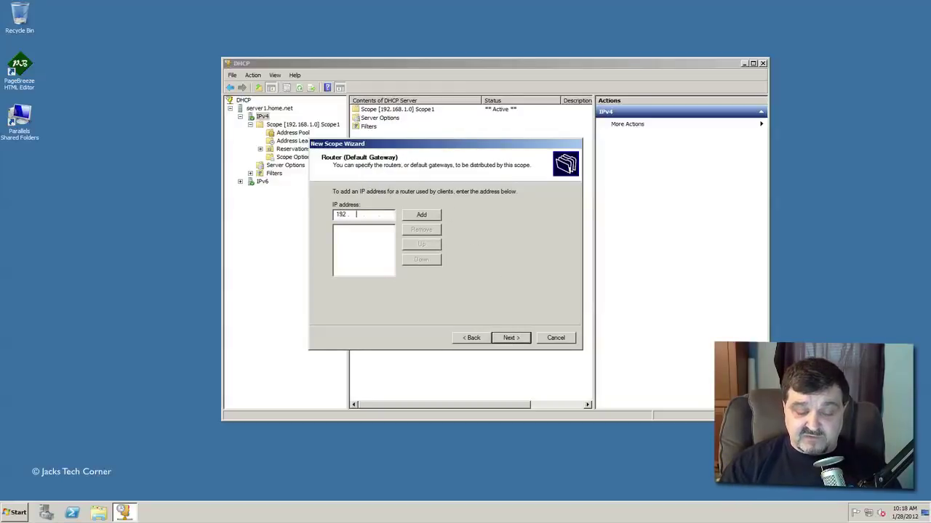
type("168.1.")
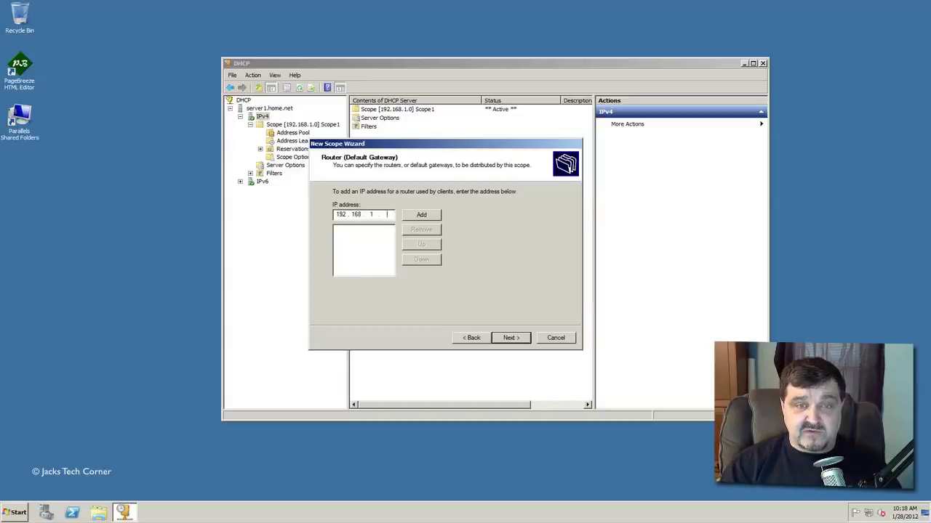
type("1")
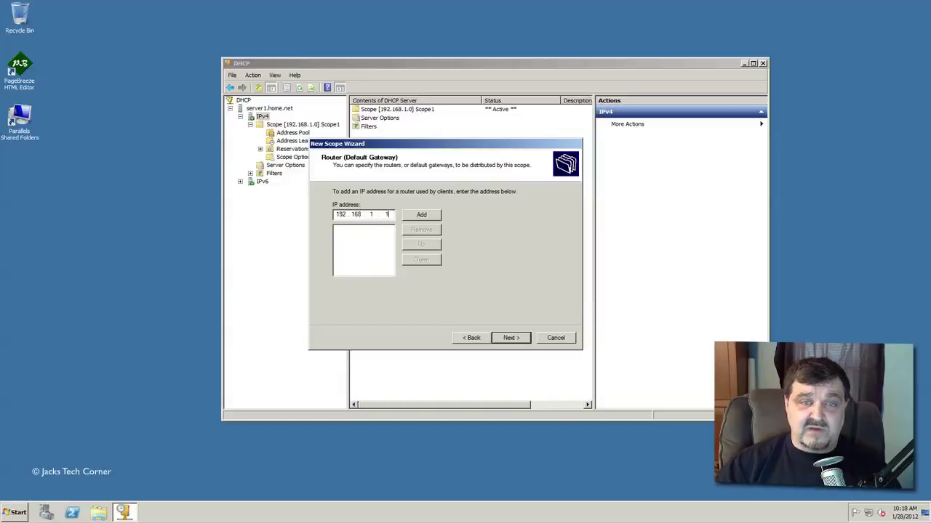
left_click(421, 216)
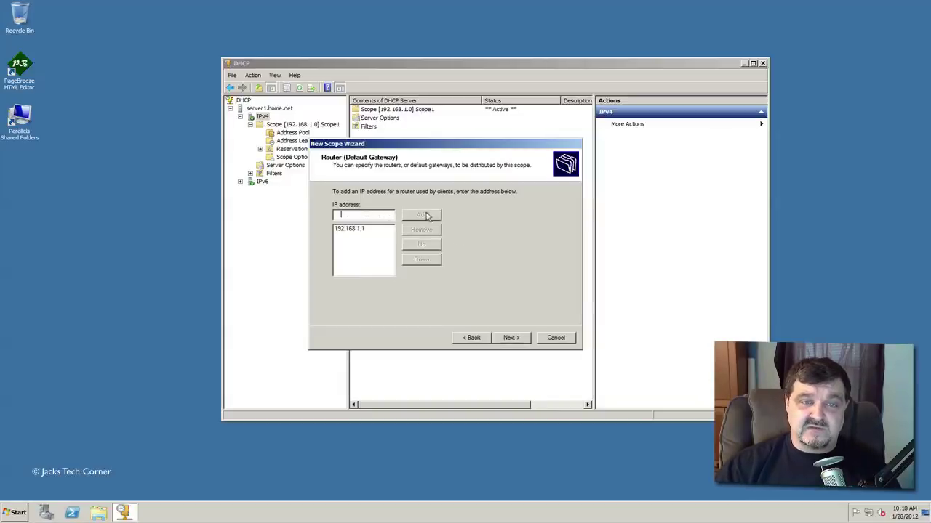
left_click(511, 339)
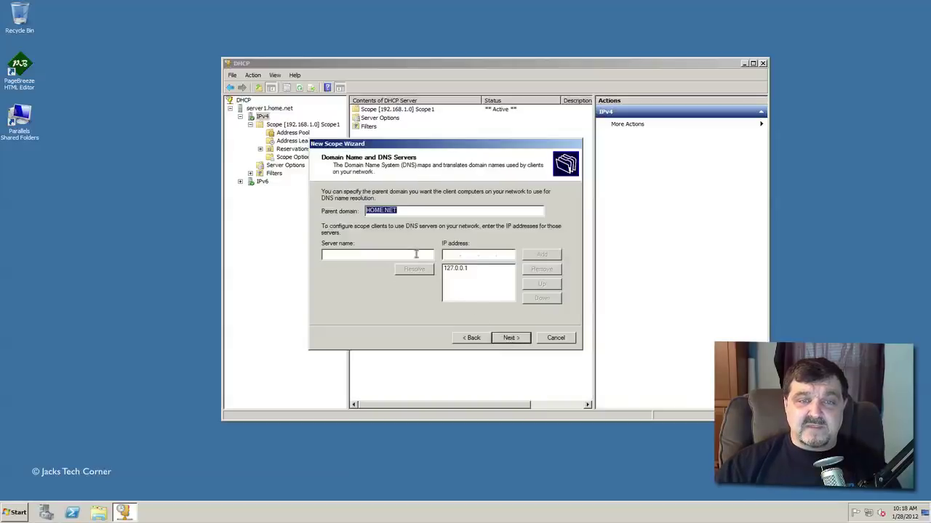
- Keep HOME.NET as the parent domain with DNS server 127.0.0.1, and continue without adding a WINS server
left_click(413, 211)
double_click(388, 211)
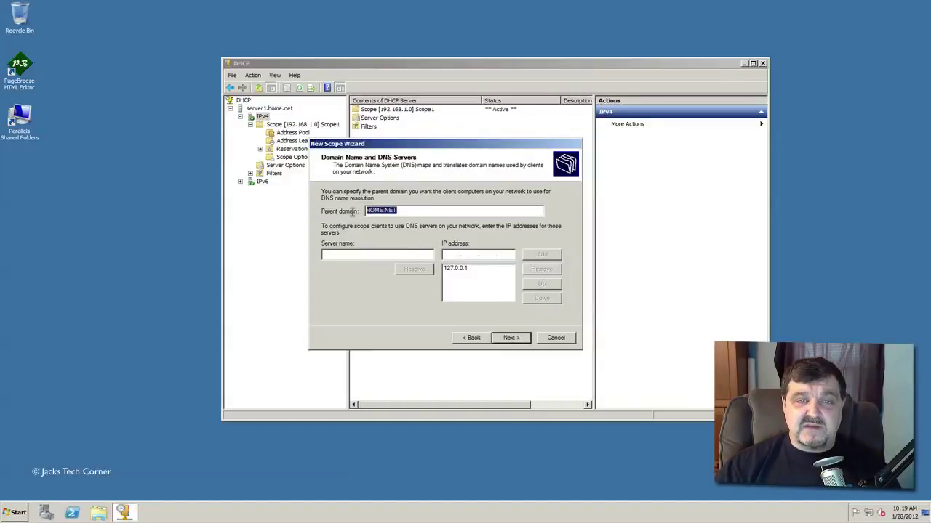
left_click(412, 212)
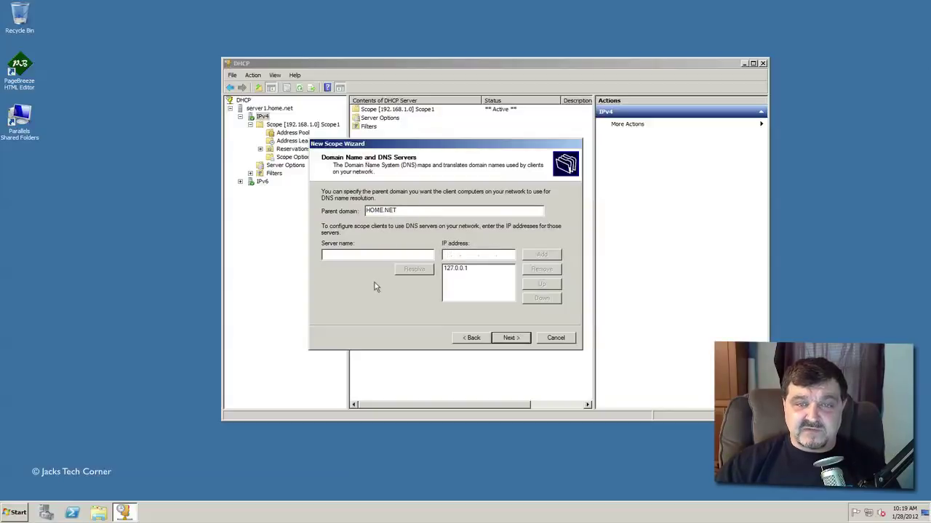
left_click(508, 338)
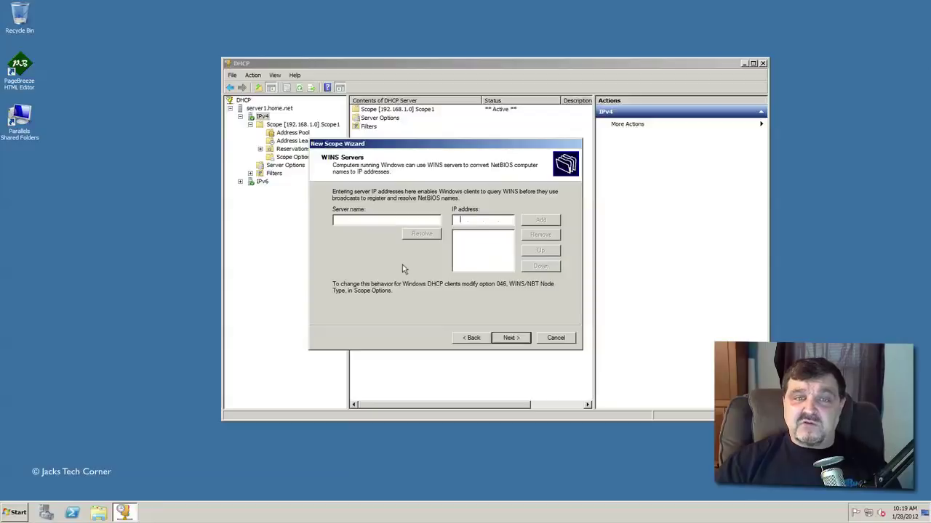
left_click(513, 339)
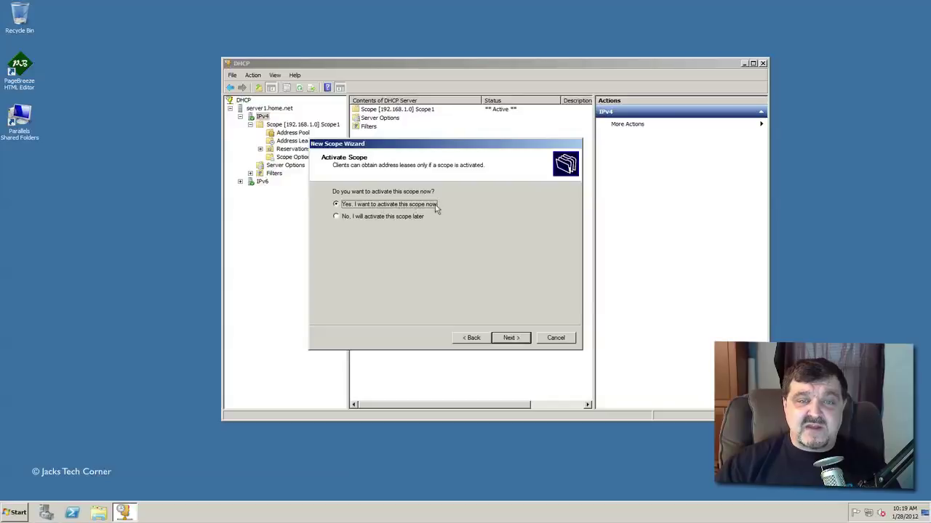
- Choose not to activate the scope now and finish the New Scope Wizard
left_click(378, 218)
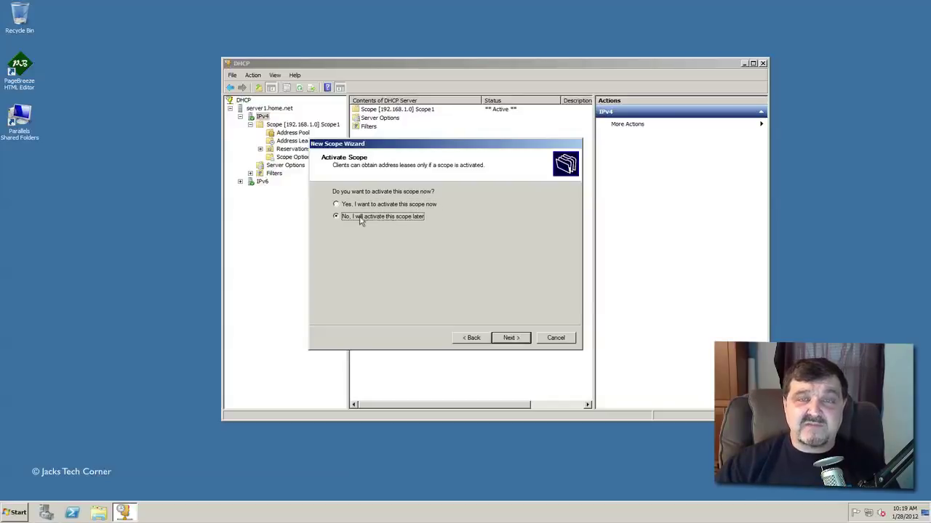
left_click(513, 338)
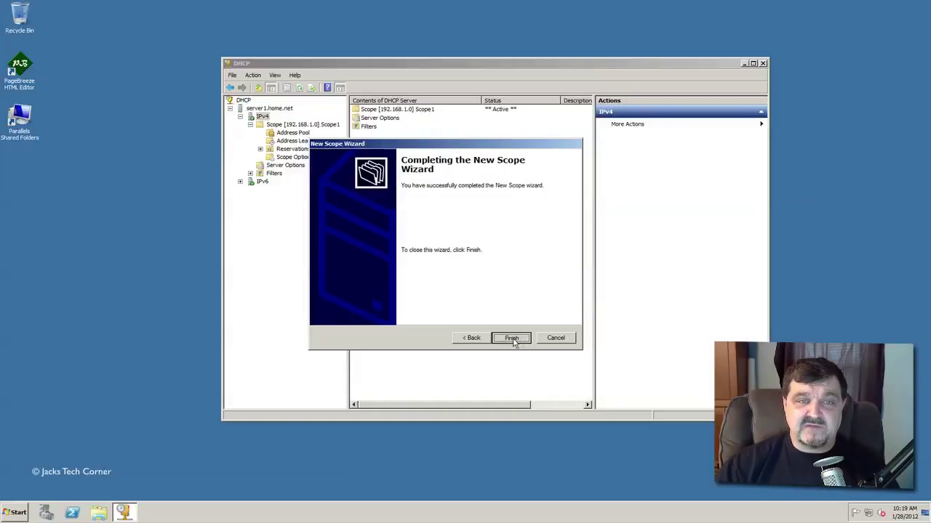
left_click(511, 338)
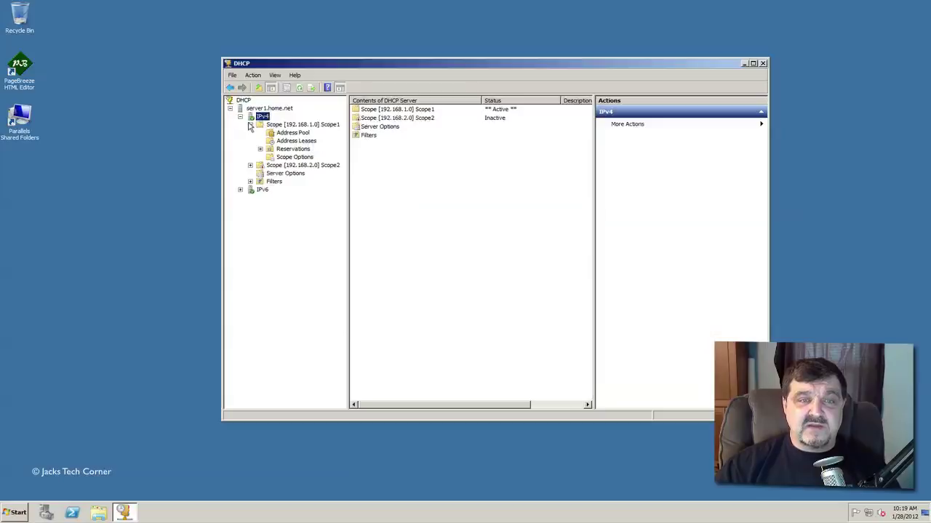
- Expand Scope2 in the console tree and view the address range in its Address Pool
left_click(250, 165)
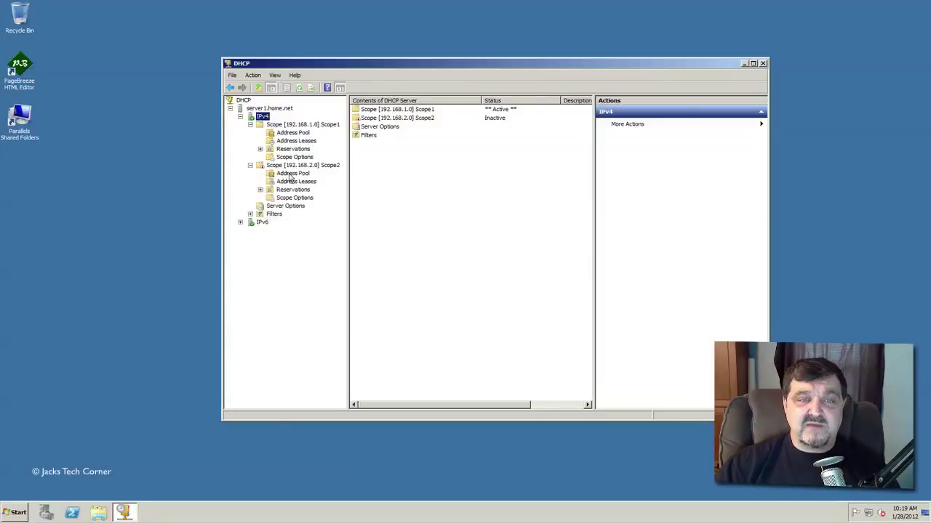
left_click(292, 174)
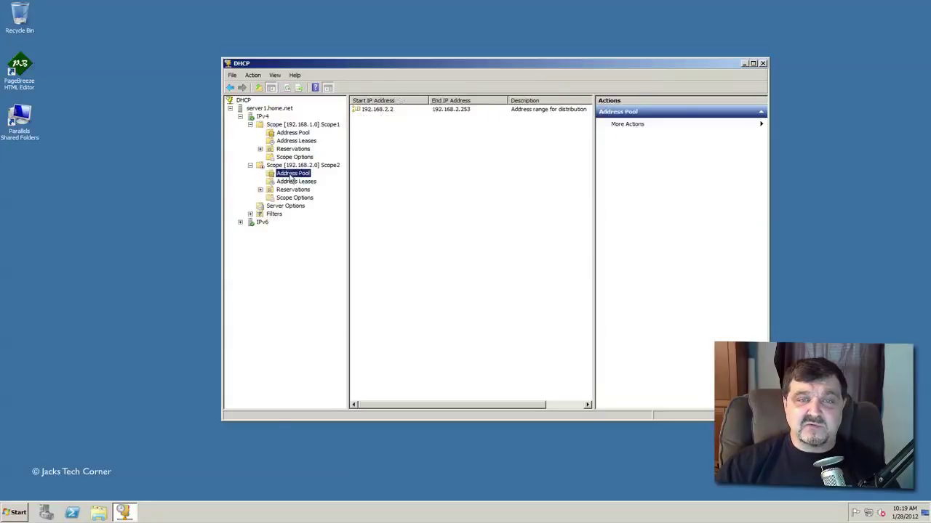
left_click(444, 112)
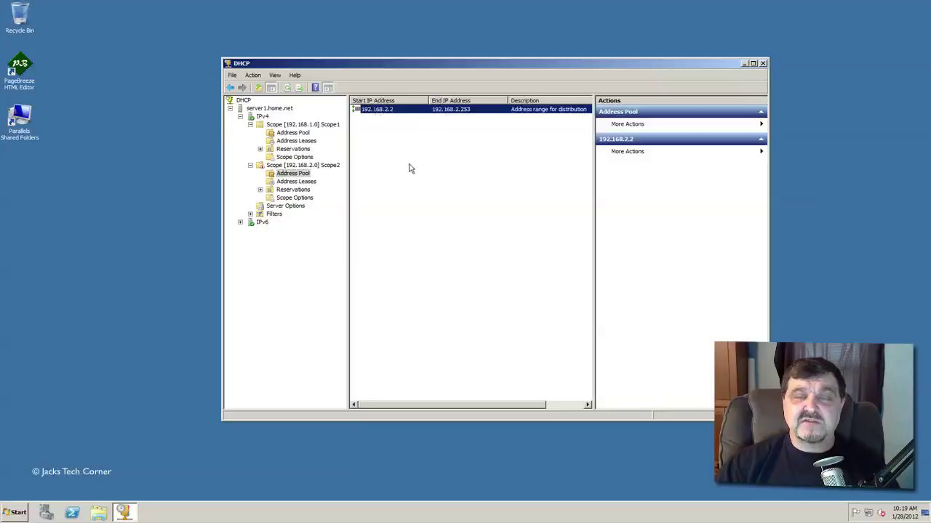